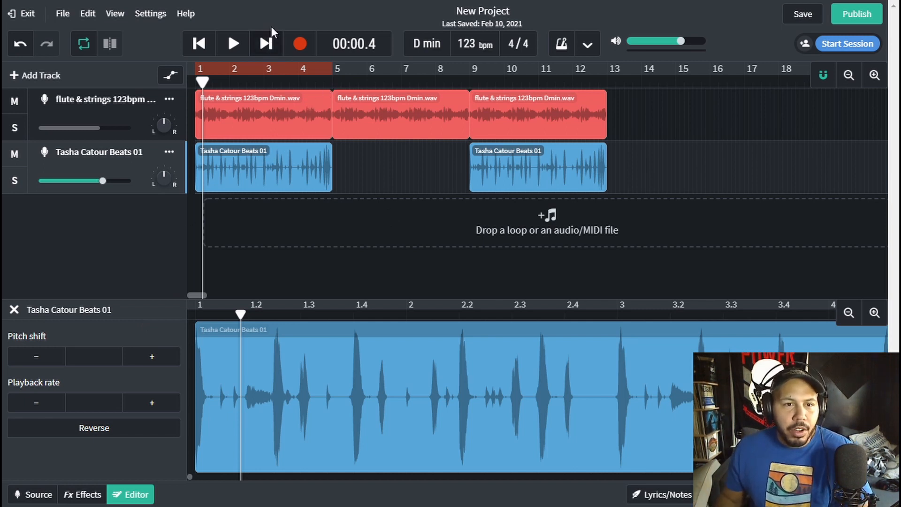
# Play back the looped flute, strings and beat section briefly, then pause it
pyautogui.click(232, 45)
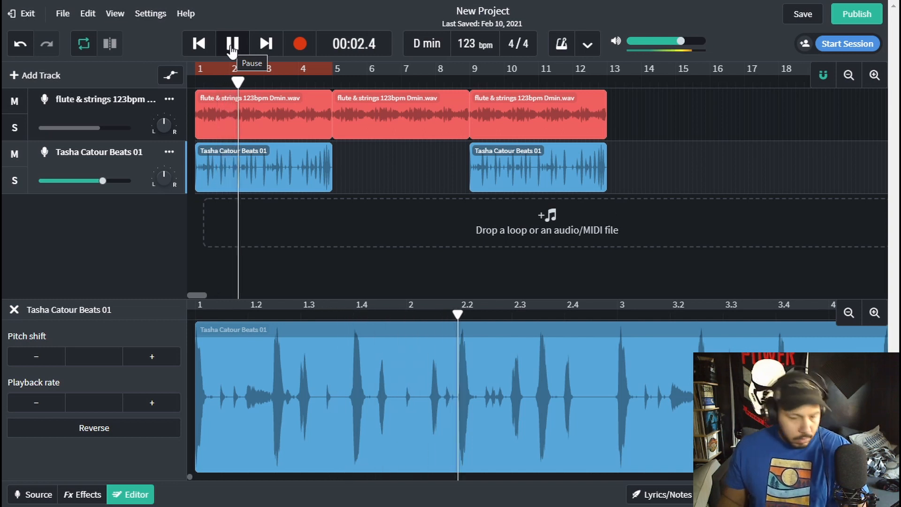
pyautogui.click(232, 47)
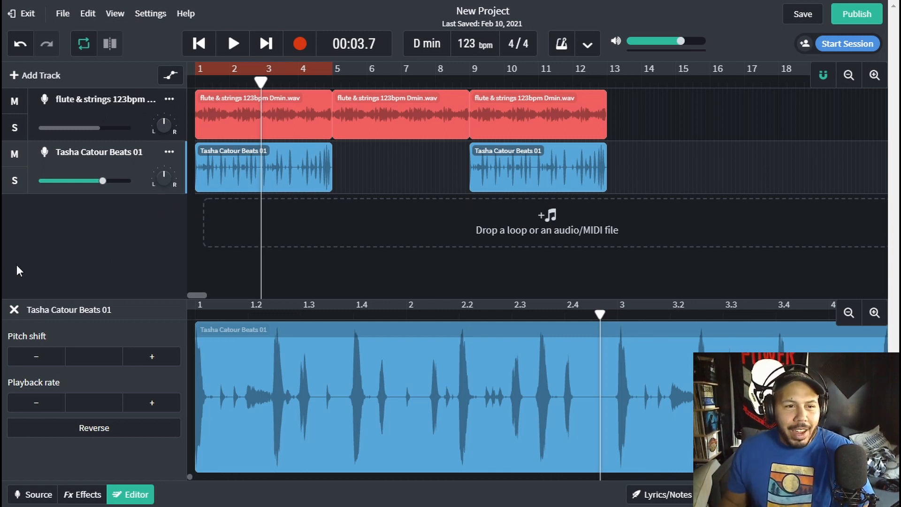
# Add a virtual instrument track and set its sound to the 808 Bass preset from the Synth Bass category
pyautogui.click(35, 74)
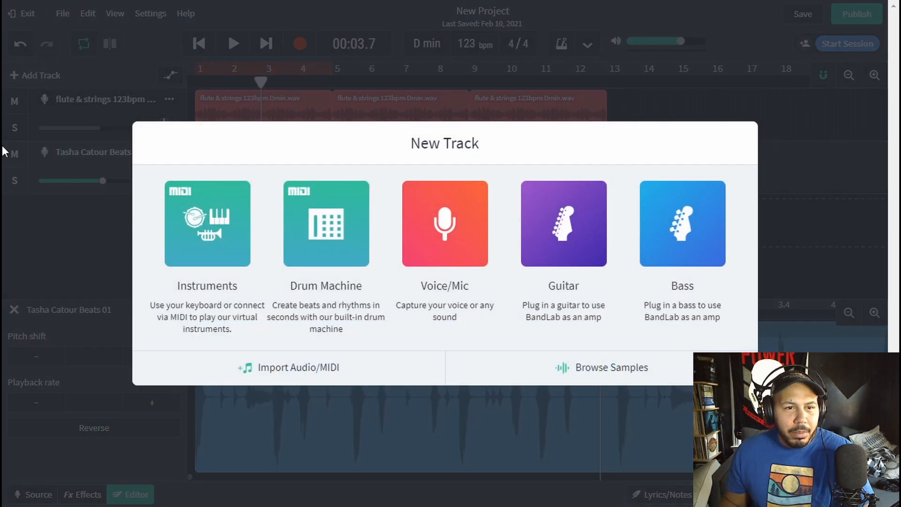
pyautogui.click(223, 216)
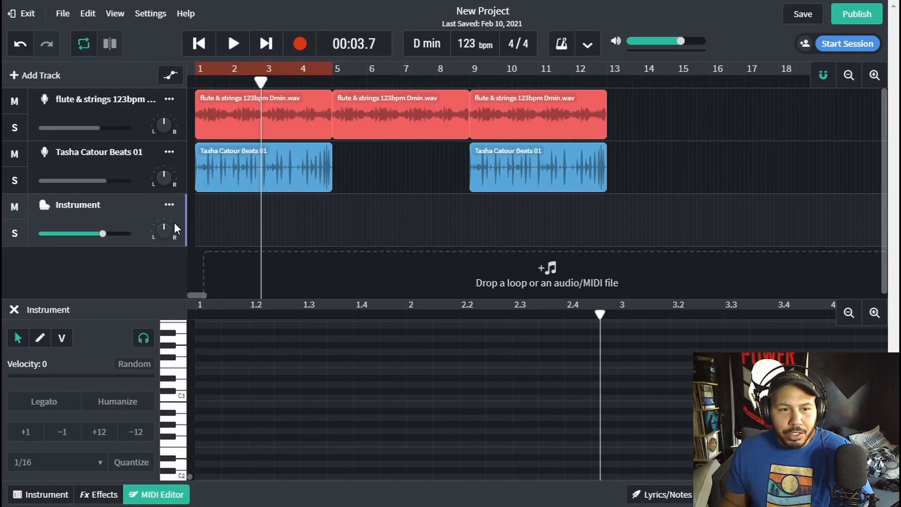
pyautogui.click(45, 209)
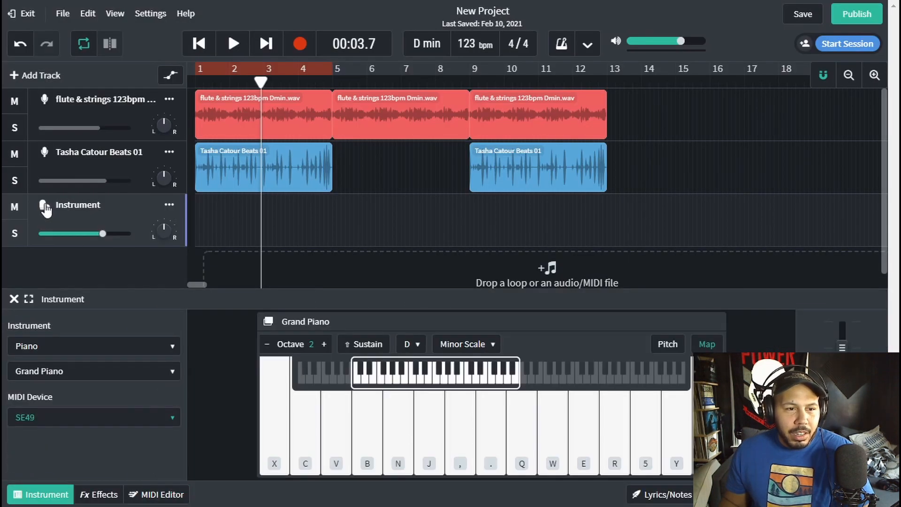
pyautogui.click(149, 353)
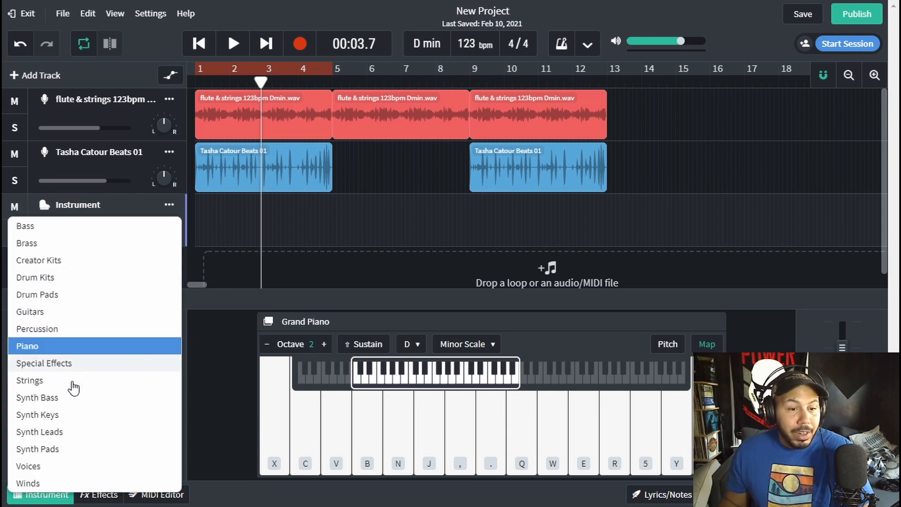
pyautogui.click(29, 398)
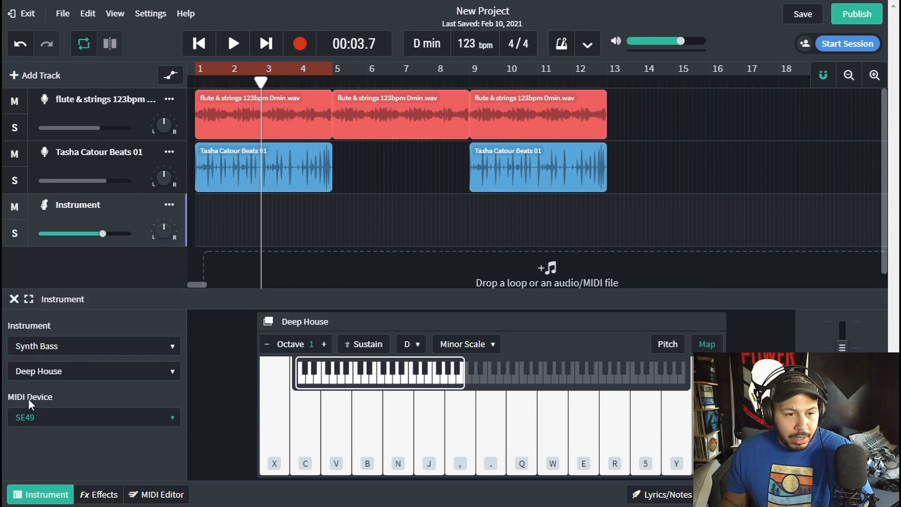
pyautogui.click(35, 377)
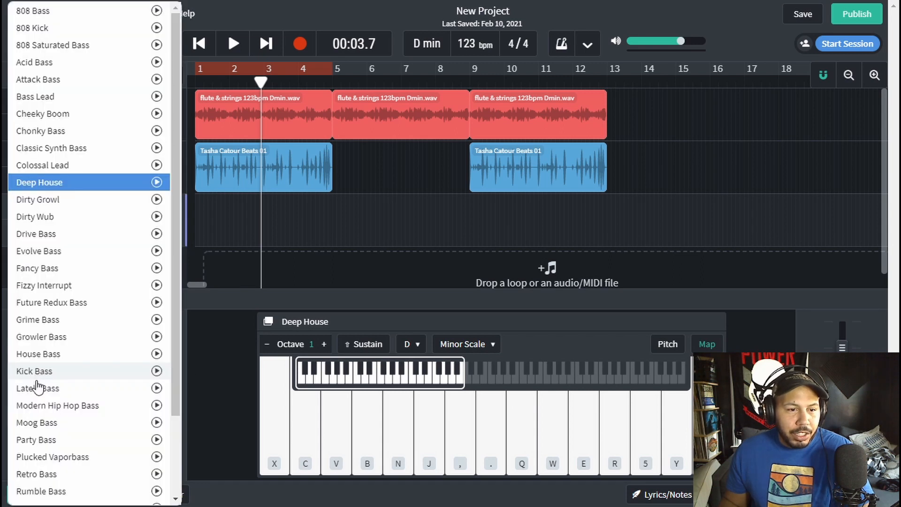
pyautogui.click(44, 12)
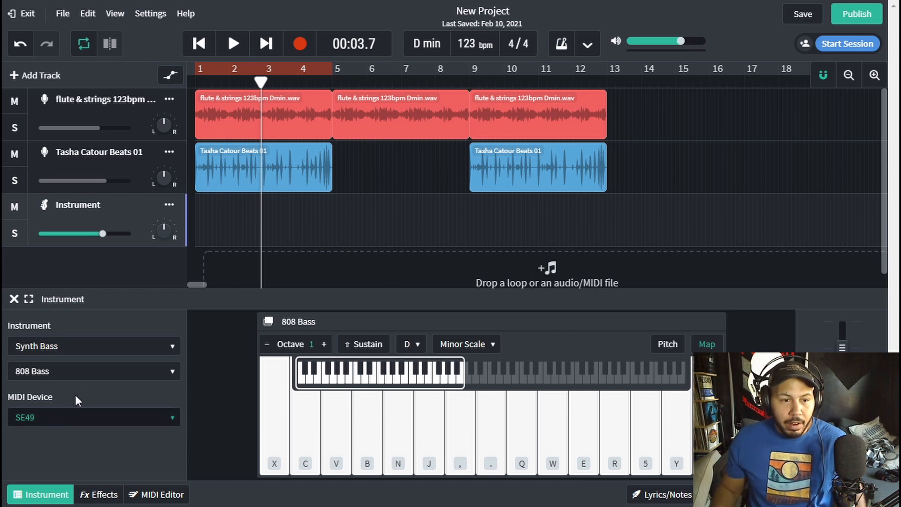
# Check the available MIDI devices for the bass track and preview the pitch labels on the virtual keyboard
pyautogui.click(84, 418)
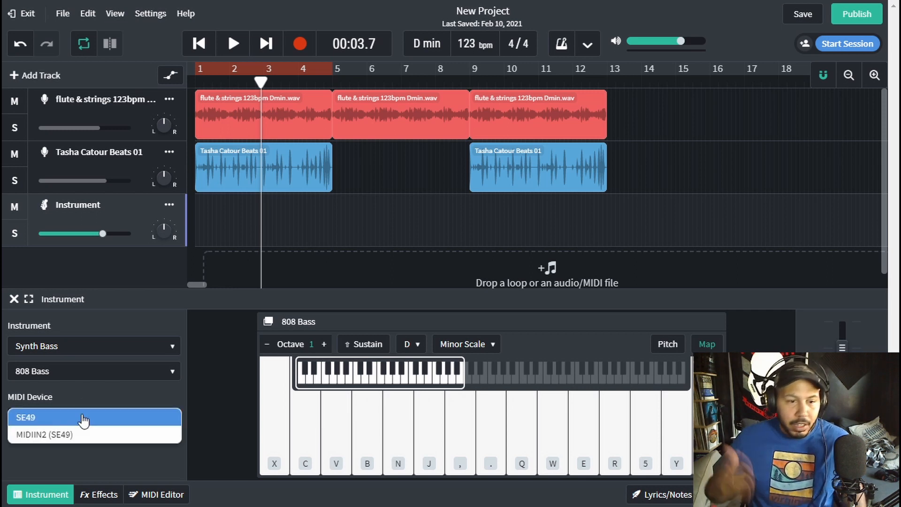
pyautogui.click(71, 447)
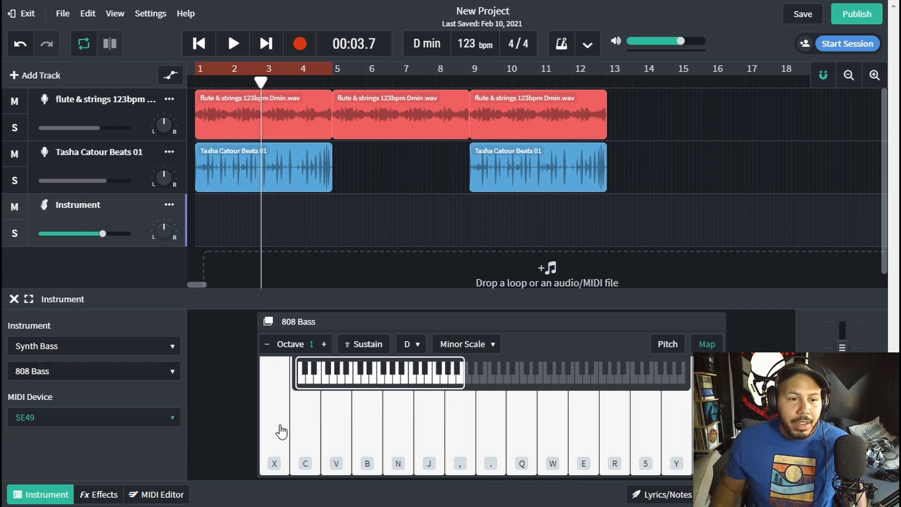
pyautogui.click(670, 349)
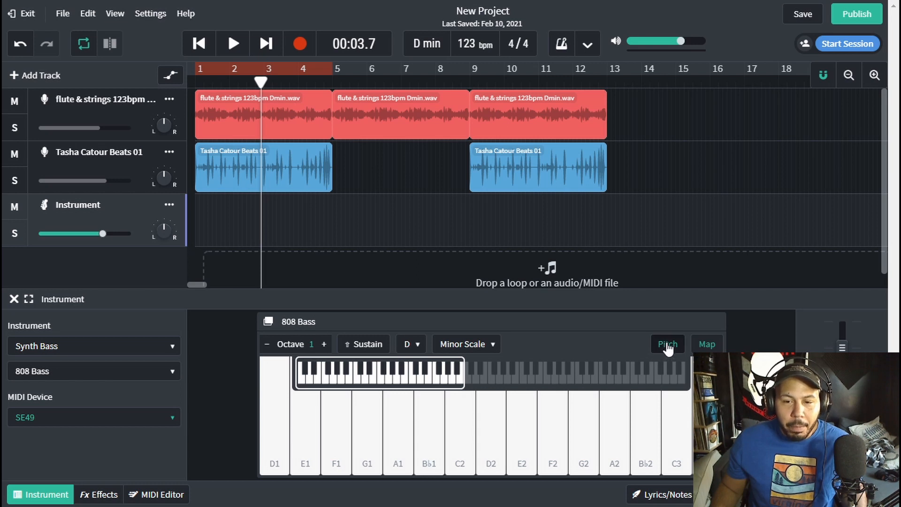
pyautogui.click(668, 350)
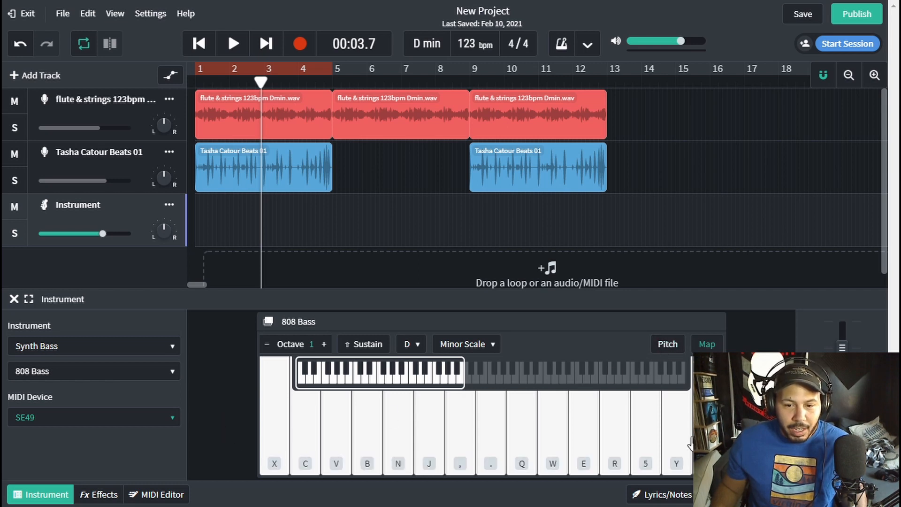
# Audition the 808 Bass on the virtual keyboard using notes such as D1, G1 and B♭1
pyautogui.click(399, 457)
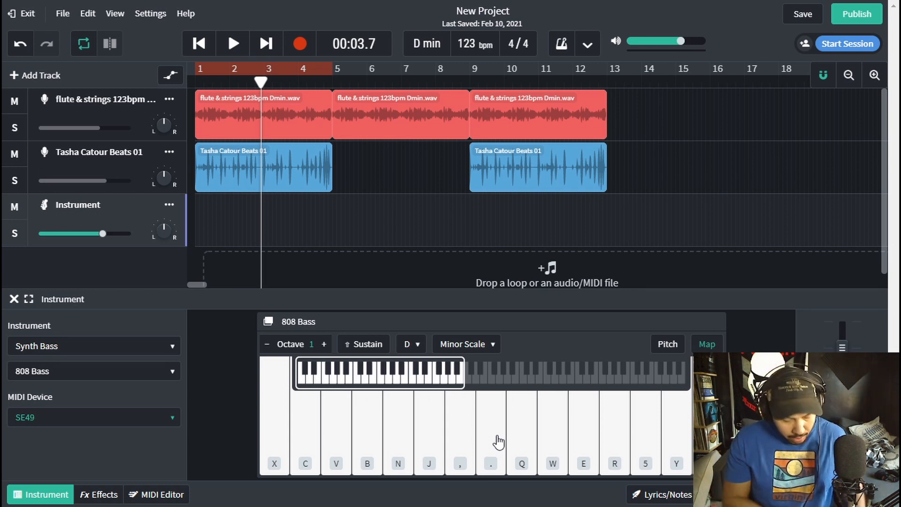
pyautogui.press('x')
pyautogui.press('b')
pyautogui.press('x')
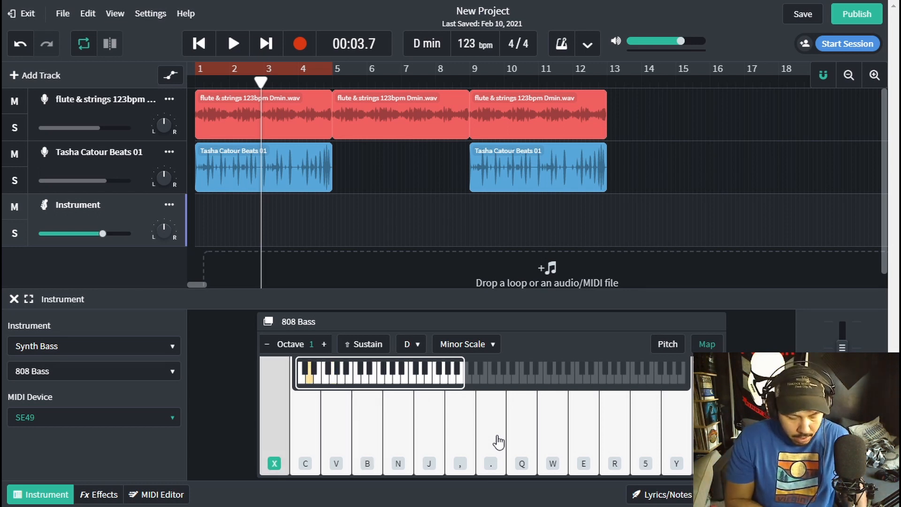
pyautogui.press('b')
pyautogui.press('j')
pyautogui.press('b')
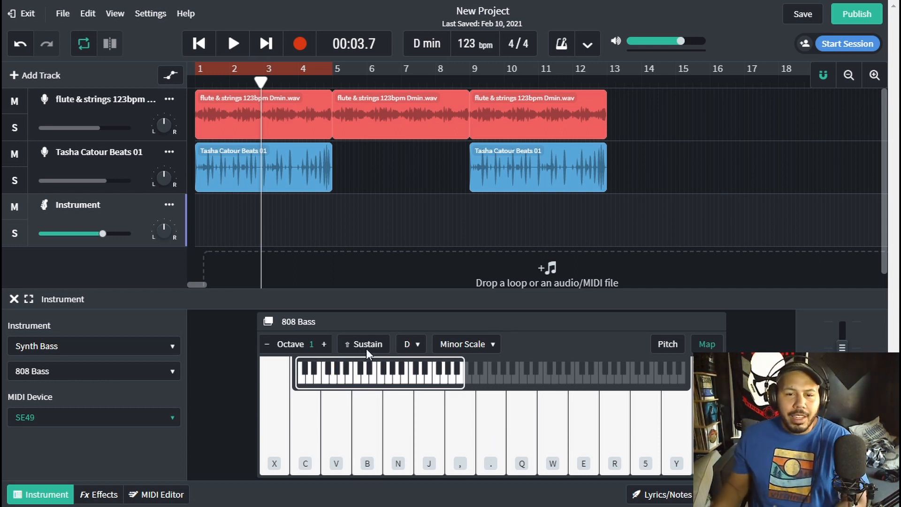
# Review the root-note choices for the scale and label the virtual keyboard with note pitches
pyautogui.click(415, 346)
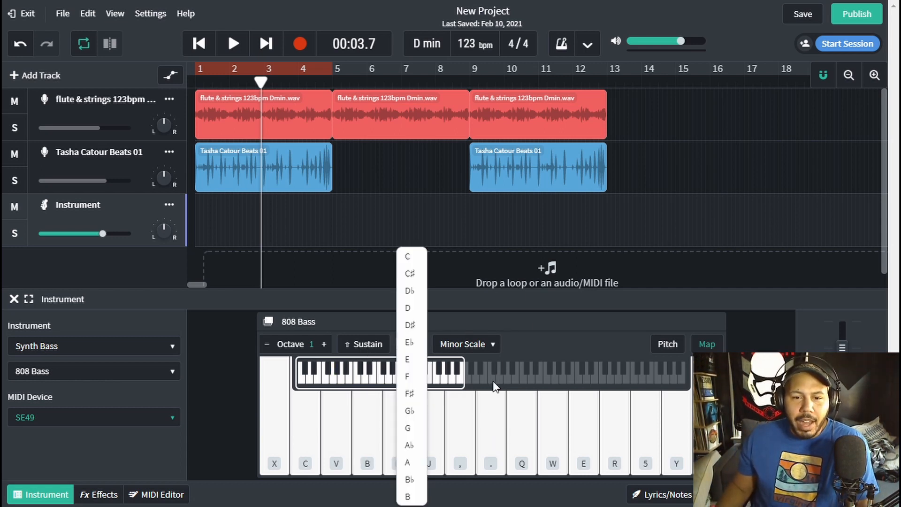
pyautogui.click(416, 347)
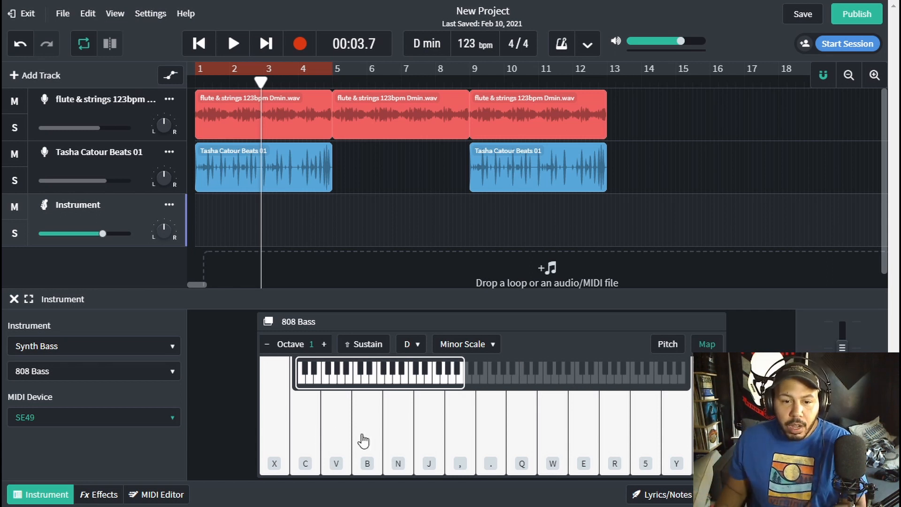
pyautogui.click(666, 344)
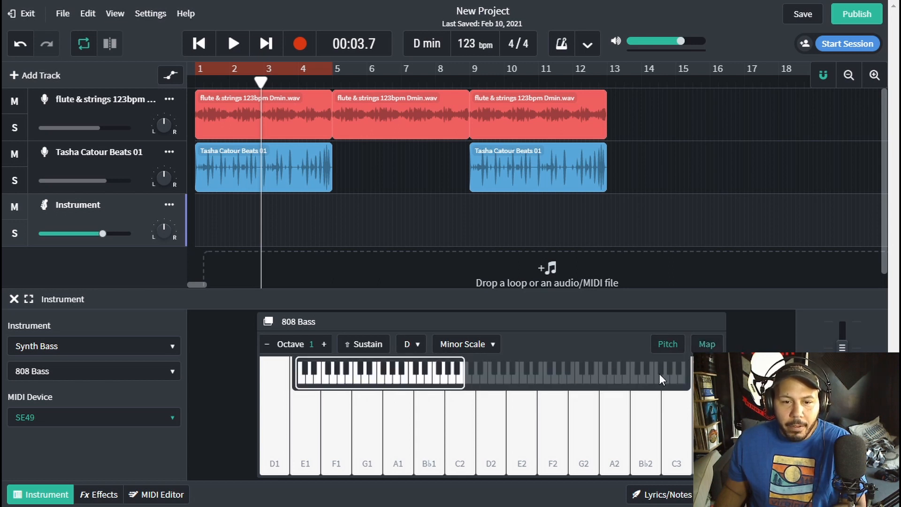
# Try the virtual keyboard at octave 2, restore octave 1, and check the root-note choices
pyautogui.click(324, 344)
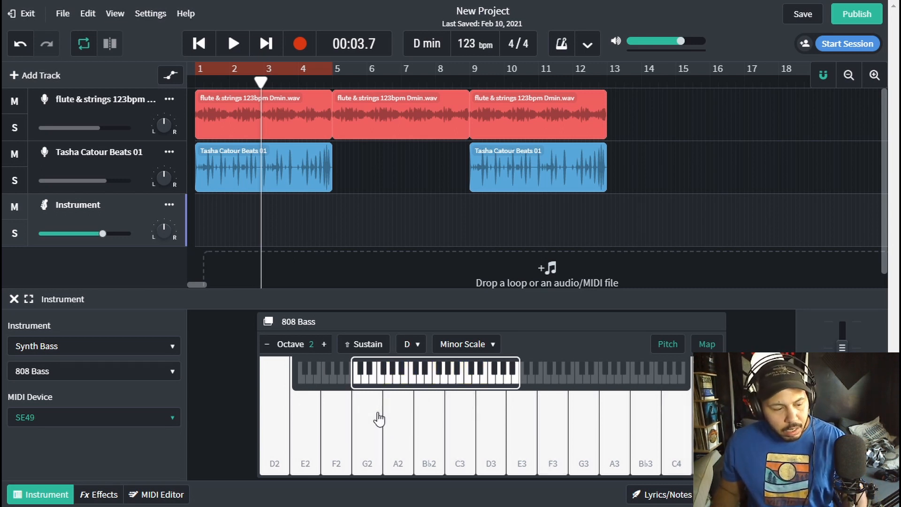
pyautogui.click(267, 344)
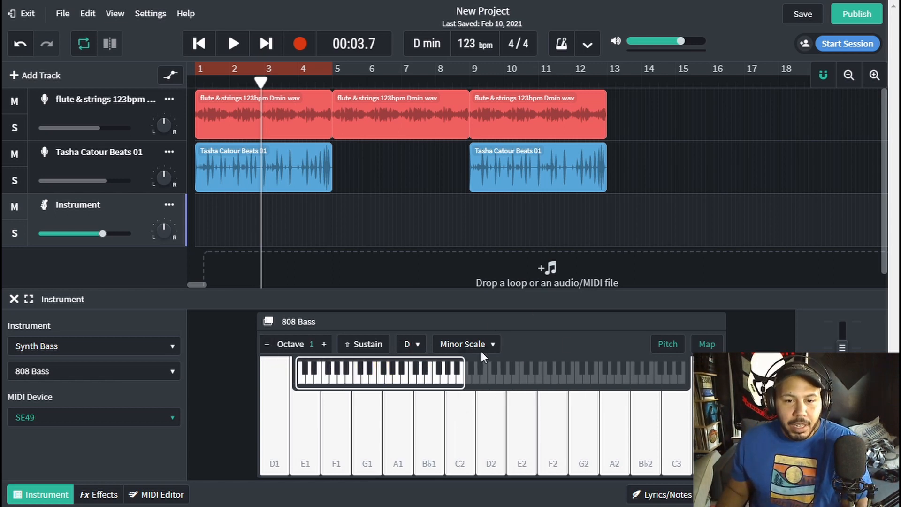
pyautogui.click(425, 344)
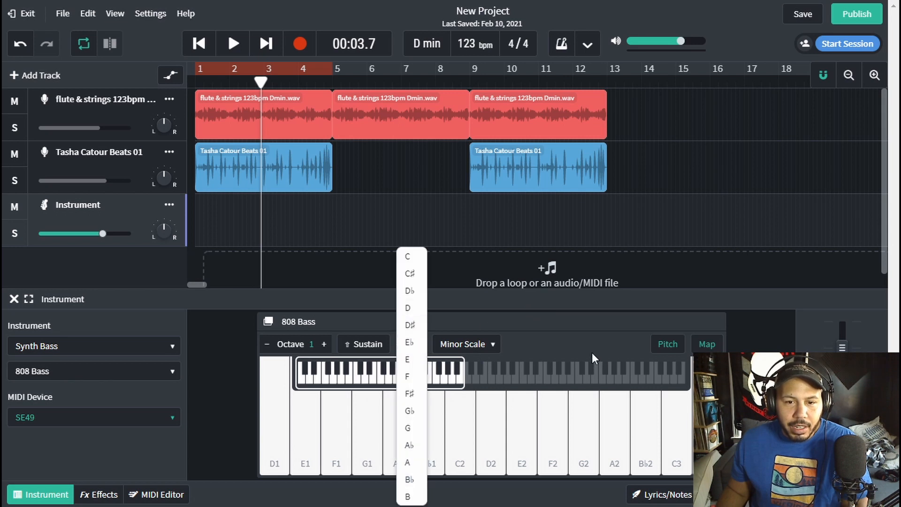
pyautogui.click(490, 347)
pyautogui.click(580, 343)
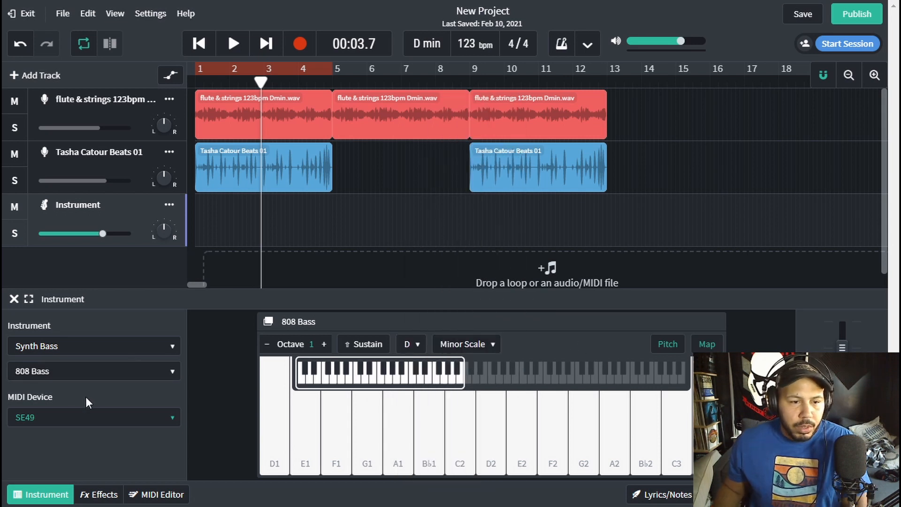
# Close the instrument view and check the timeline's grid size options
pyautogui.click(14, 301)
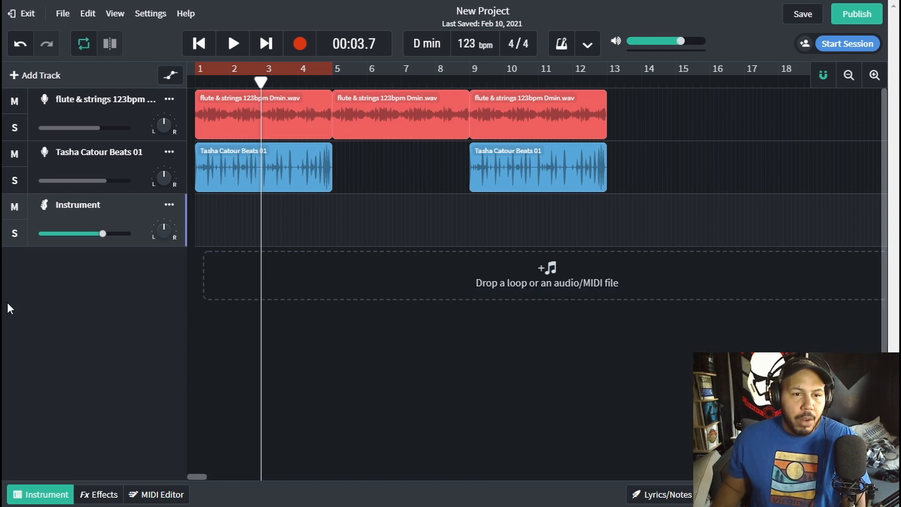
pyautogui.click(115, 13)
pyautogui.moveTo(164, 64)
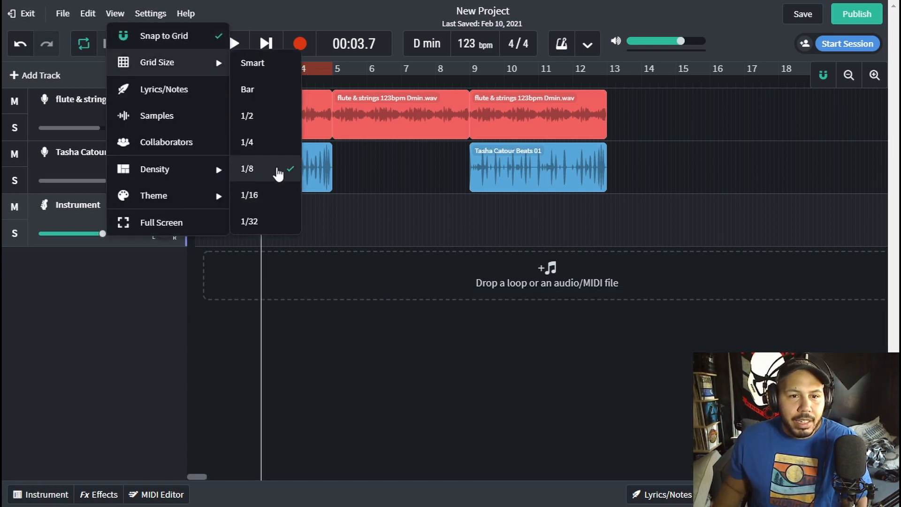
pyautogui.rightClick(100, 324)
pyautogui.click(109, 432)
# Look over the bass track's virtual keyboard and its empty MIDI editor
pyautogui.click(42, 494)
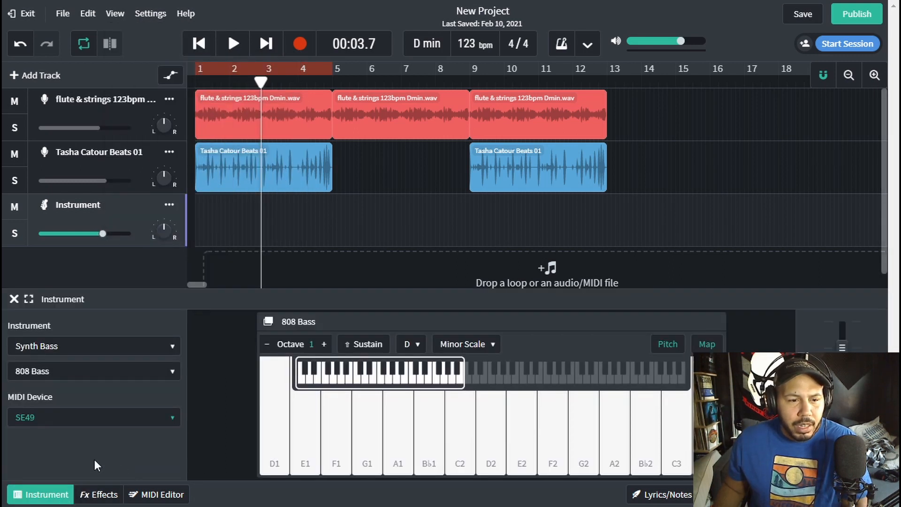
pyautogui.click(160, 494)
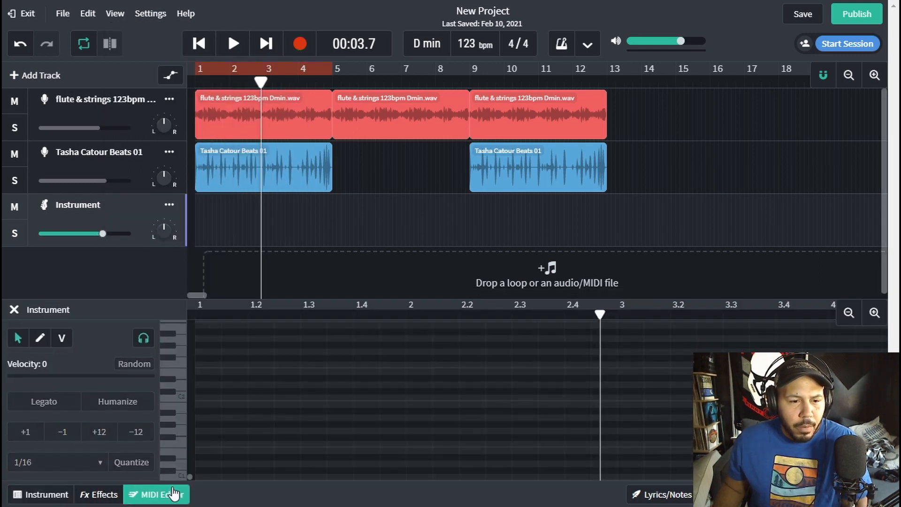
pyautogui.click(14, 311)
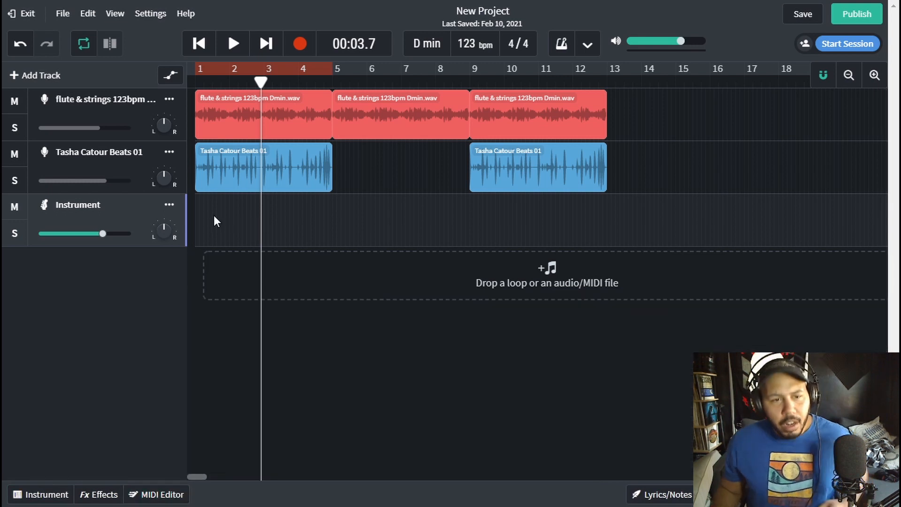
pyautogui.click(137, 498)
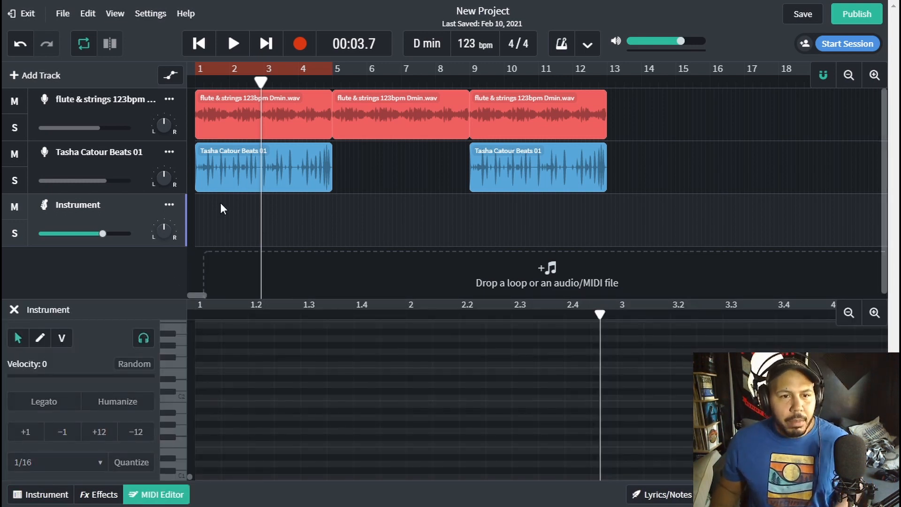
# Return the playhead to the start and rehearse the bass on the octave 1 keyboard over the looped section
pyautogui.click(209, 47)
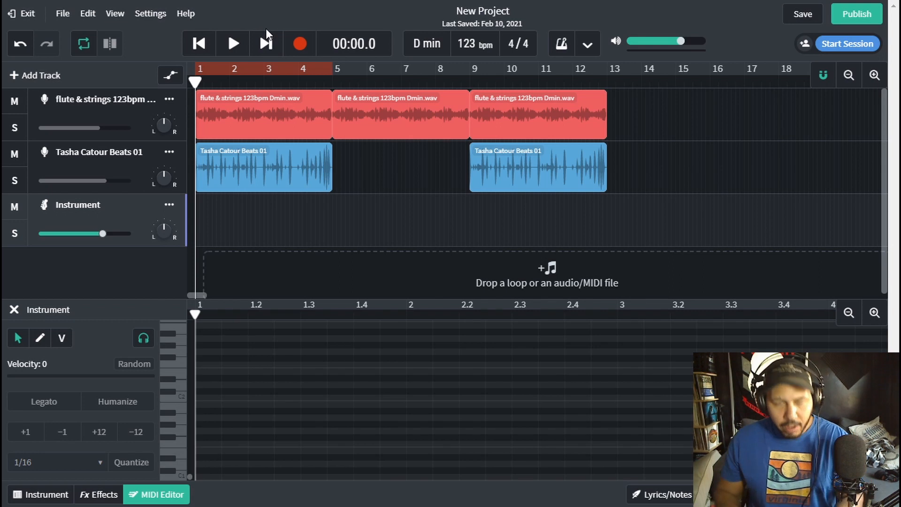
pyautogui.click(47, 495)
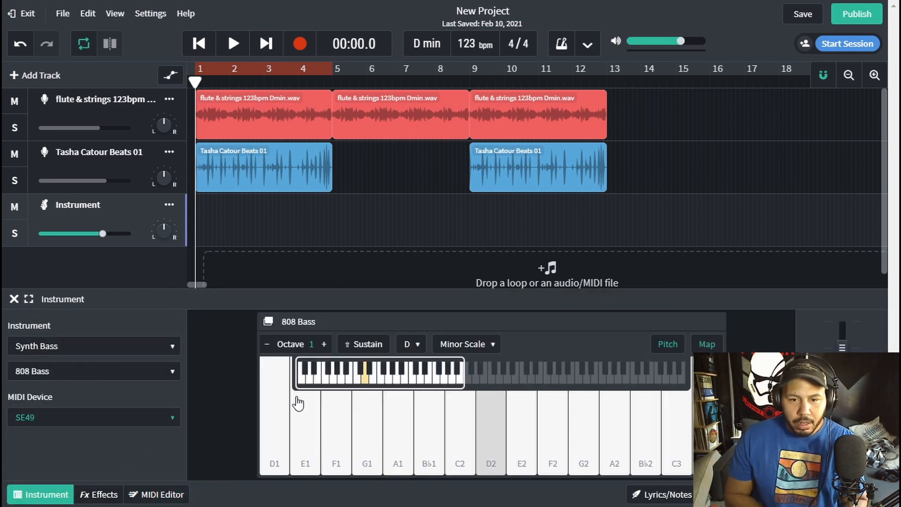
pyautogui.press('space')
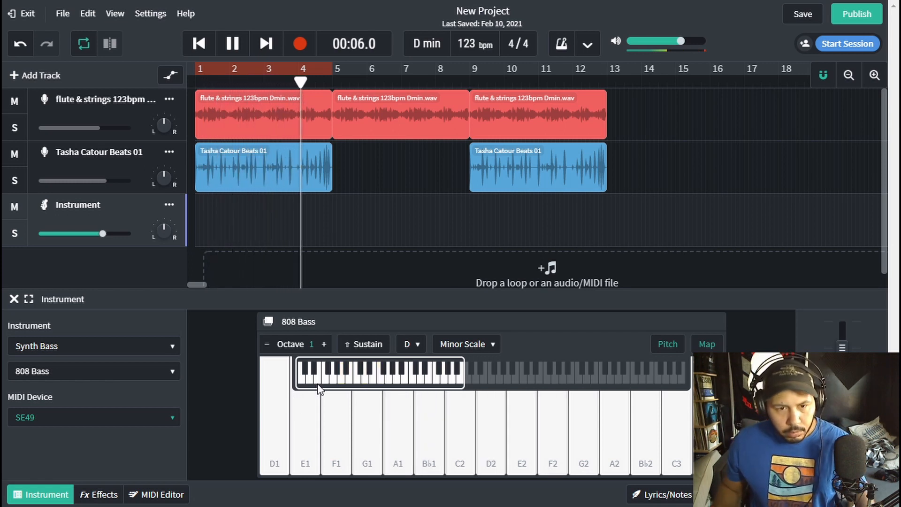
pyautogui.press('space')
# Set the virtual keyboard to octave 2 and rehearse the bass line along with the looped section
pyautogui.click(323, 344)
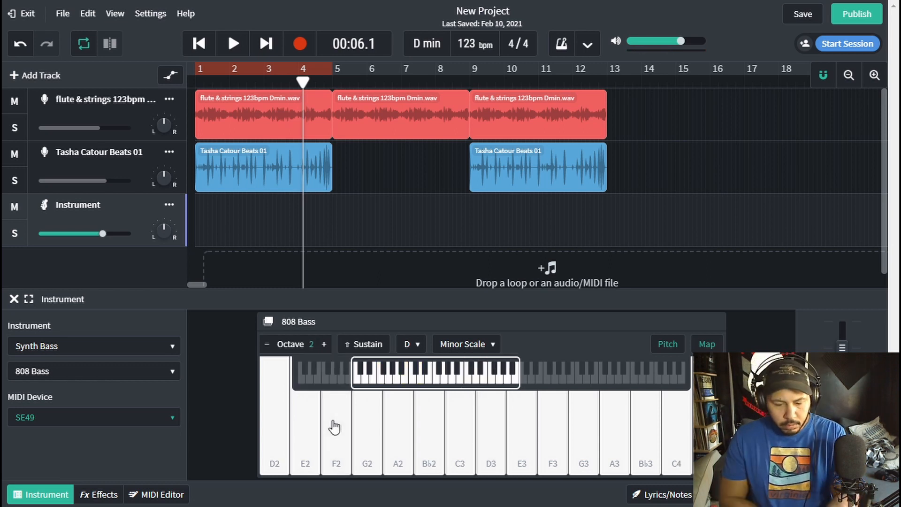
pyautogui.press('space')
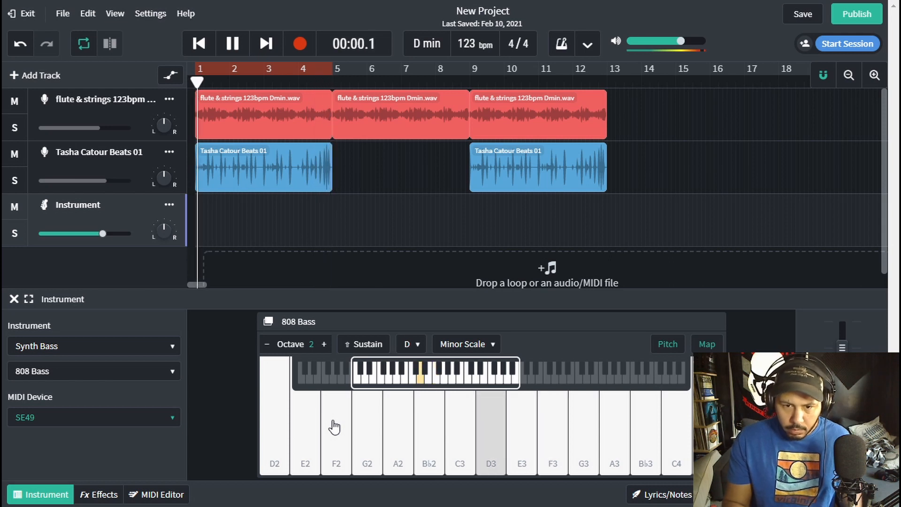
pyautogui.press('space')
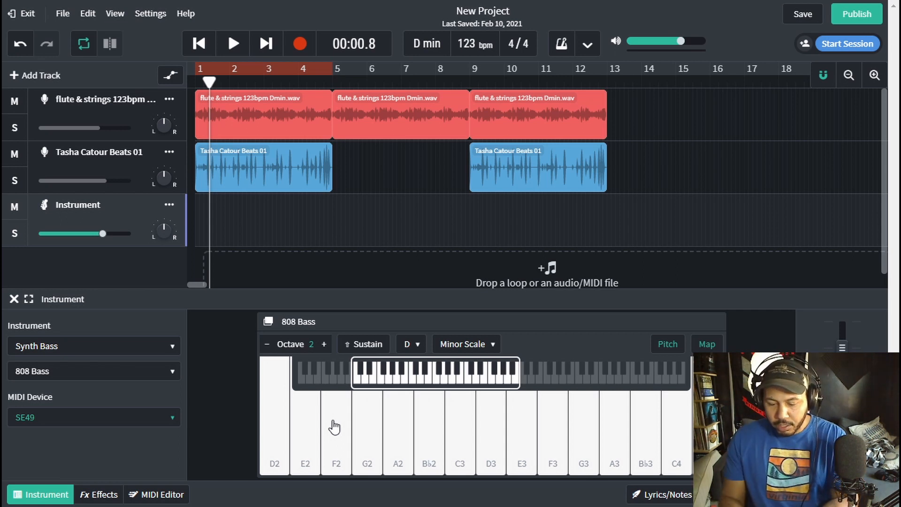
# Record the 808 bass line on the instrument track from the project start over the looped four bars
pyautogui.click(196, 44)
pyautogui.click(299, 46)
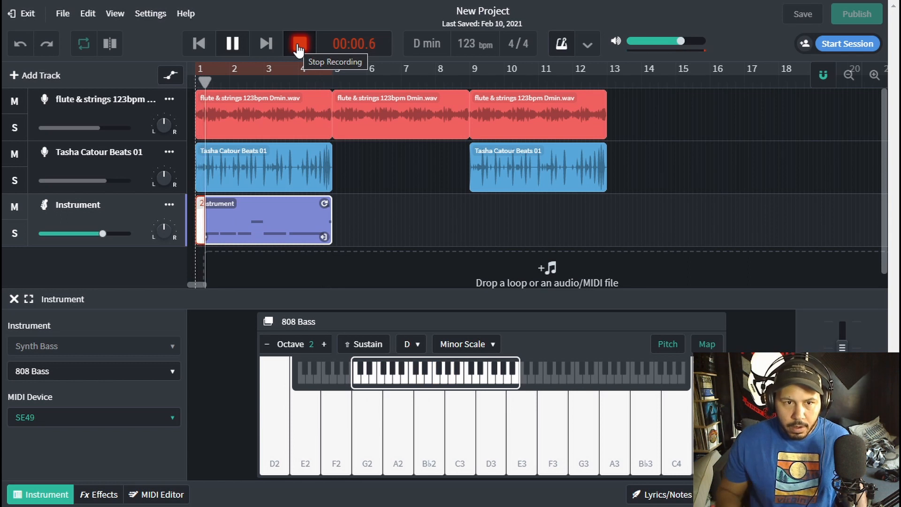
pyautogui.click(298, 47)
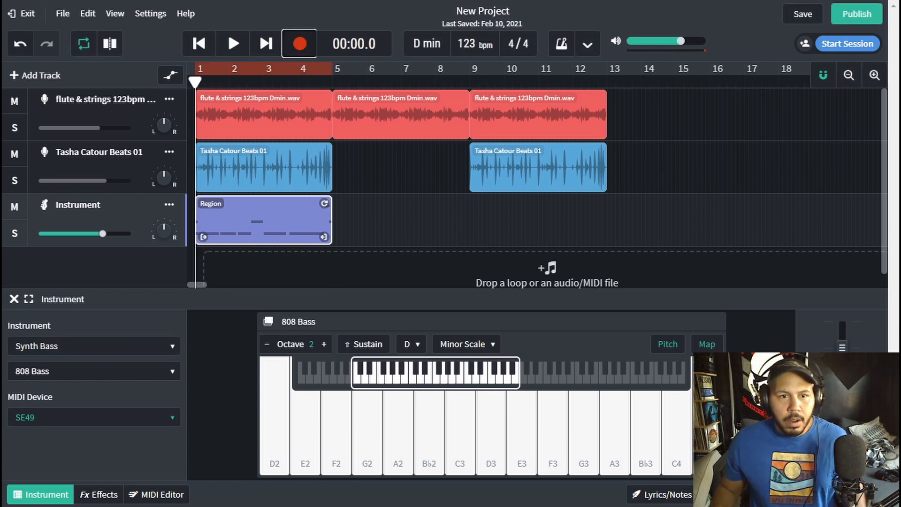
# Open the recorded bass region in the MIDI editor and delete the stray very short note at its start
pyautogui.doubleClick(247, 231)
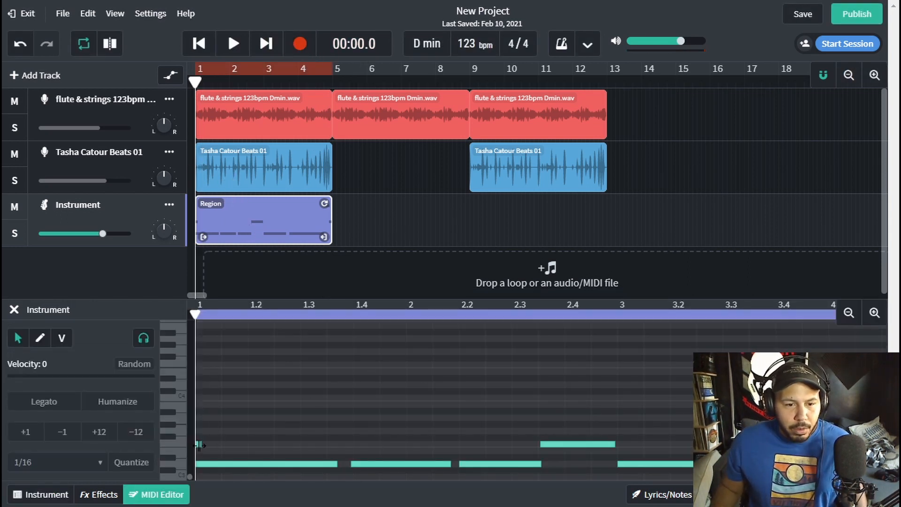
pyautogui.scroll(-3, 225, 413)
pyautogui.scroll(3, 222, 387)
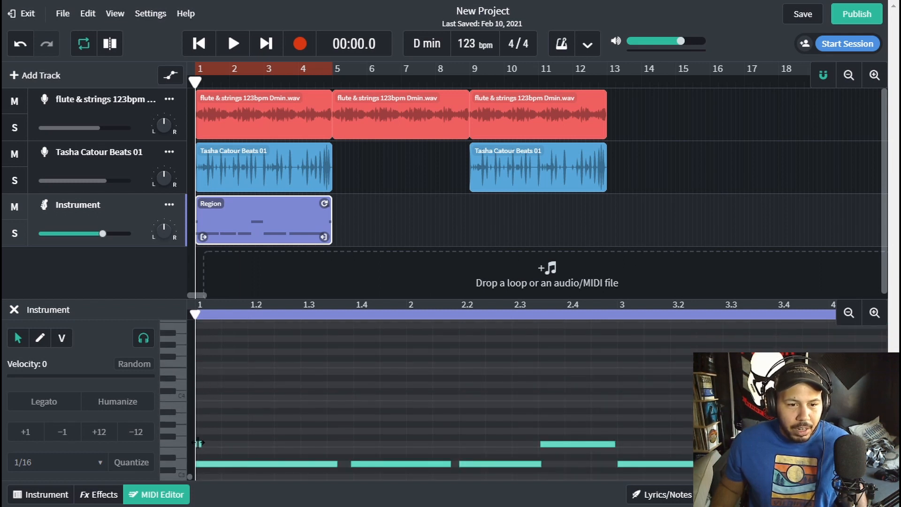
pyautogui.hotkey('ctrl', '+')
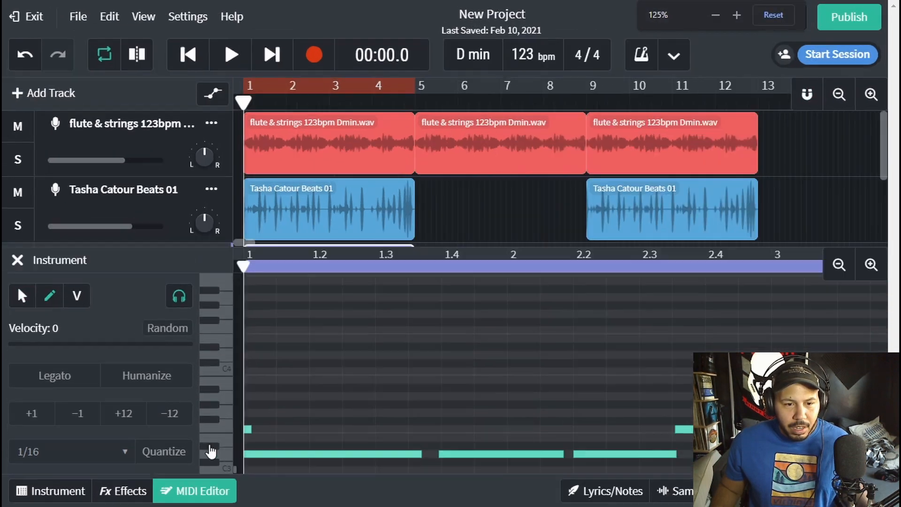
pyautogui.hotkey('ctrl', '-')
pyautogui.hotkey('ctrl', '-')
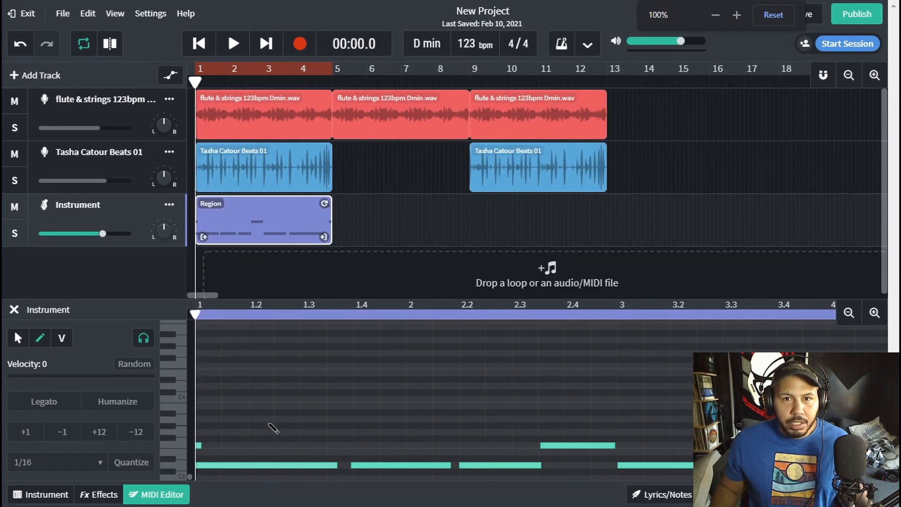
pyautogui.hotkey('ctrl', '-')
pyautogui.hotkey('ctrl', '+')
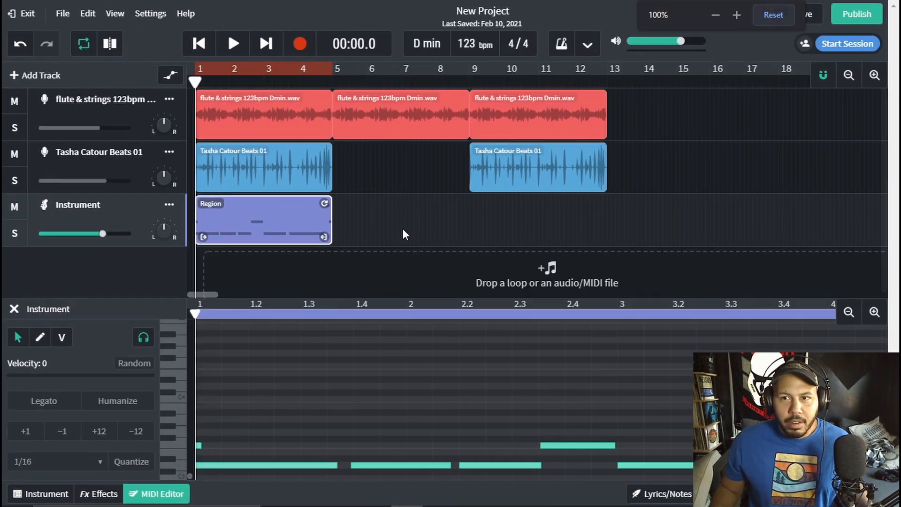
pyautogui.click(197, 446)
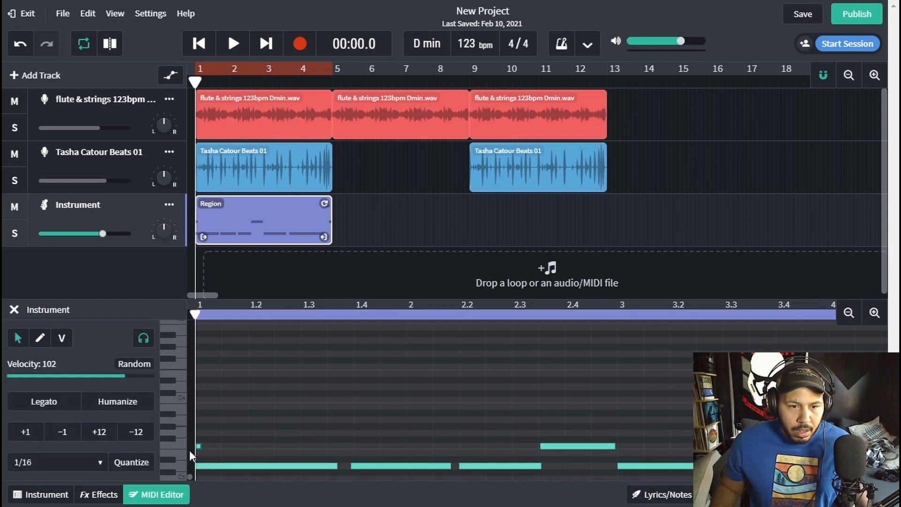
pyautogui.press('Delete')
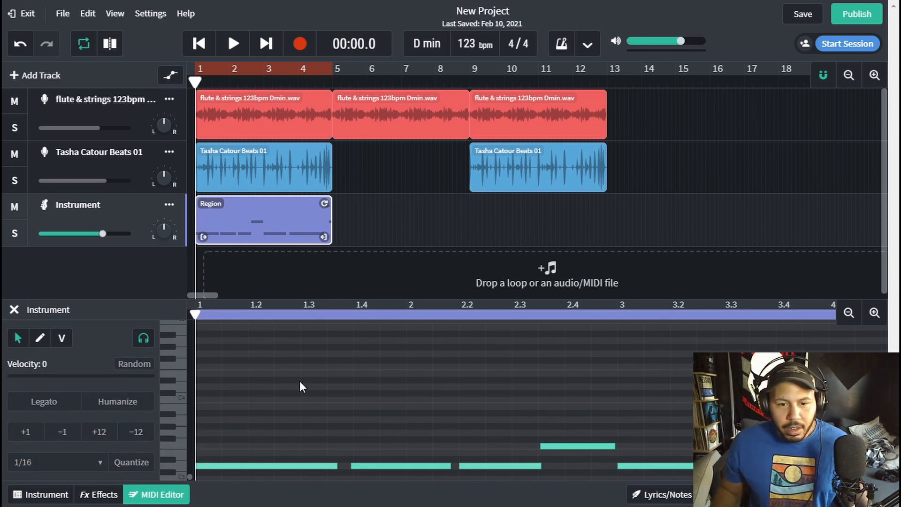
# Quantize all the notes in the bass region to 1/8
pyautogui.scroll(-3, 299, 381)
pyautogui.scroll(3, 380, 387)
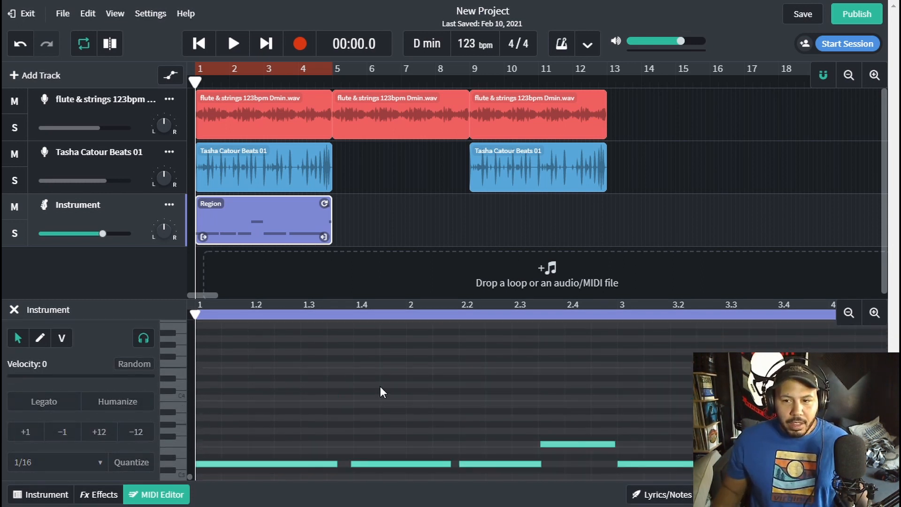
pyautogui.click(849, 313)
pyautogui.scroll(-2, 358, 381)
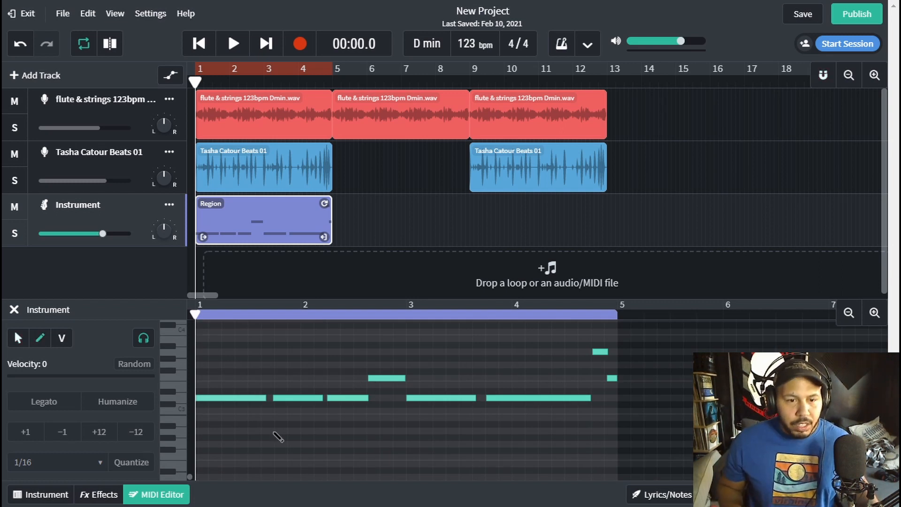
pyautogui.hotkey('ctrl', 'a')
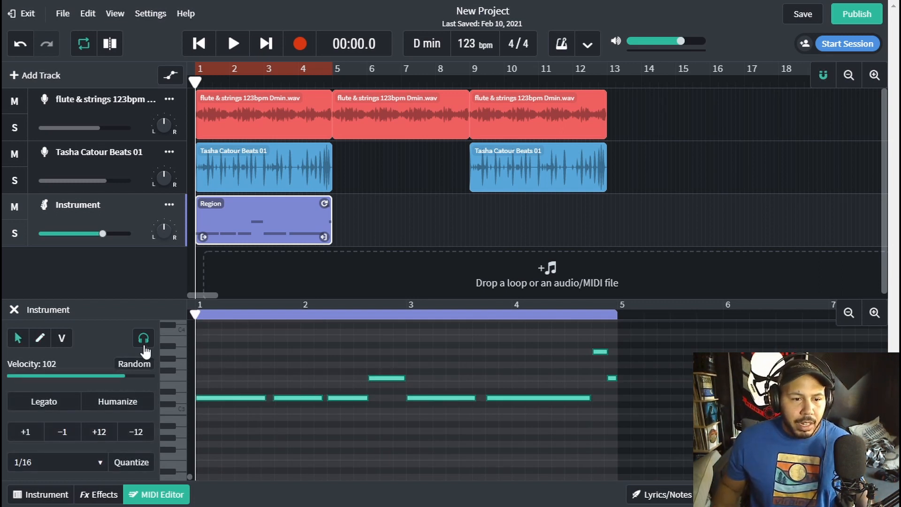
pyautogui.click(87, 463)
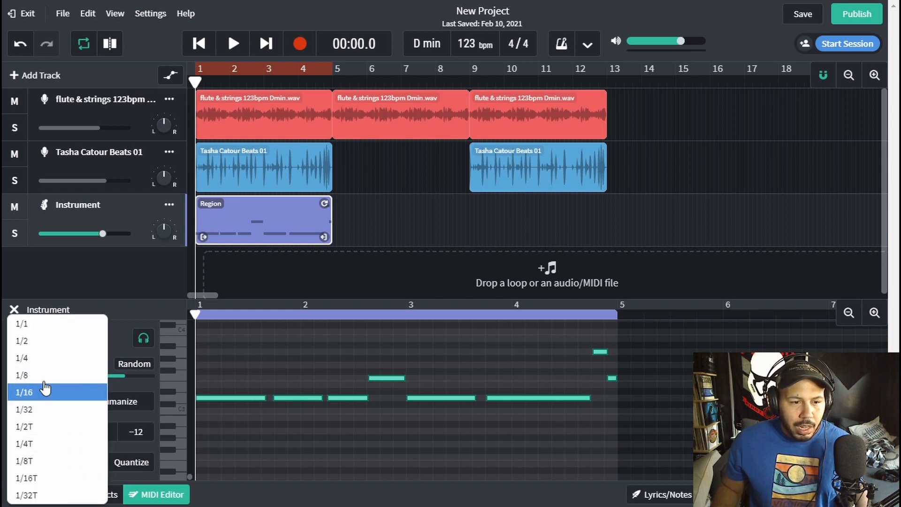
pyautogui.click(23, 375)
pyautogui.click(136, 461)
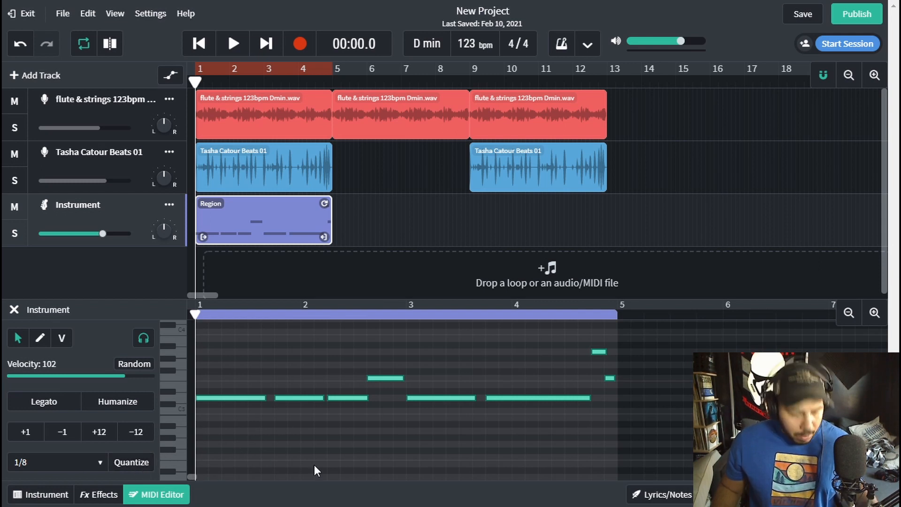
pyautogui.hotkey('ctrl', 'z')
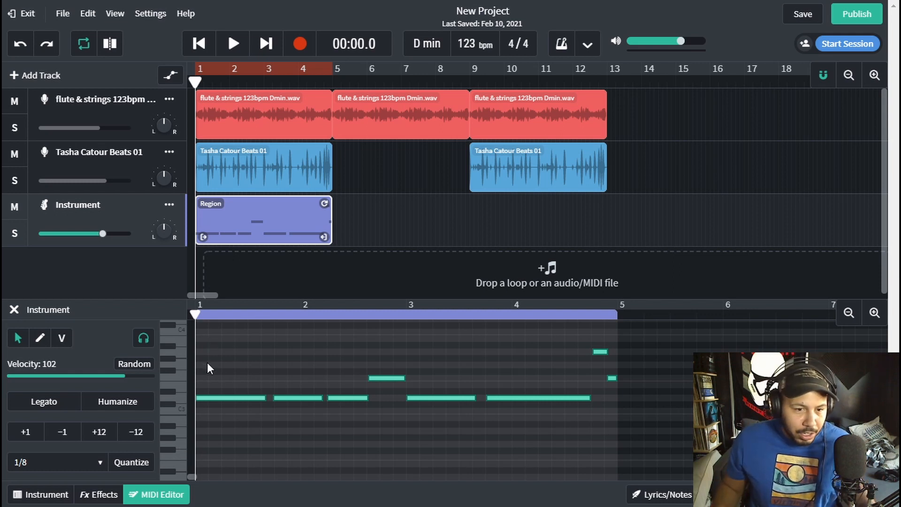
pyautogui.click(127, 463)
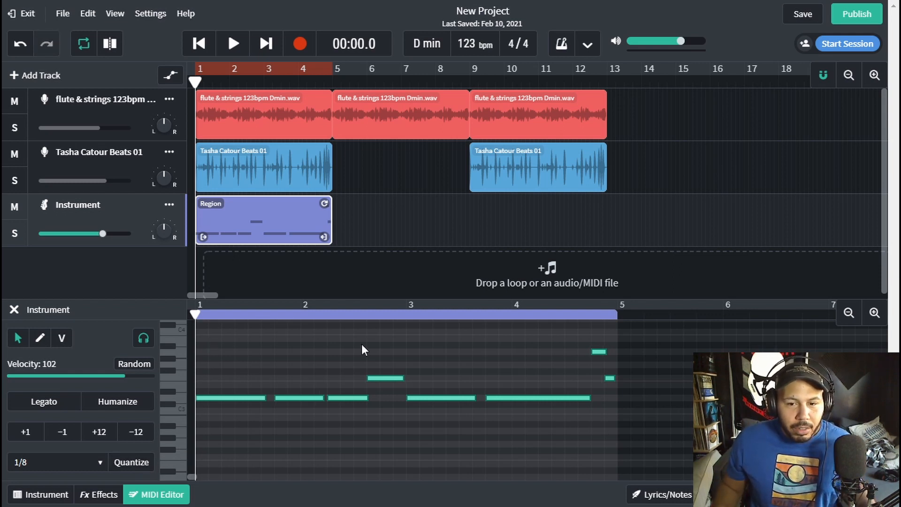
# Play the loop and raise the note at the end of bar 2 to the pitch of the highest note in bar 4
pyautogui.press('space')
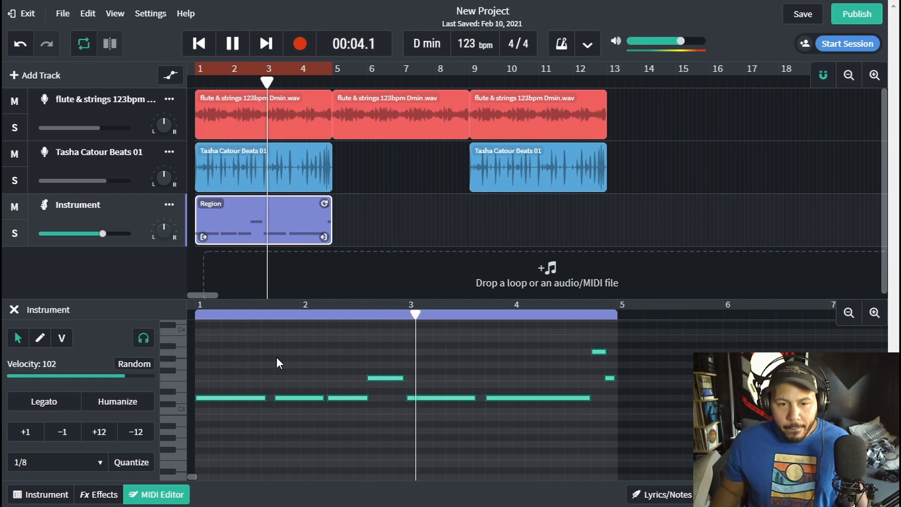
pyautogui.rightClick(358, 362)
pyautogui.rightClick(476, 345)
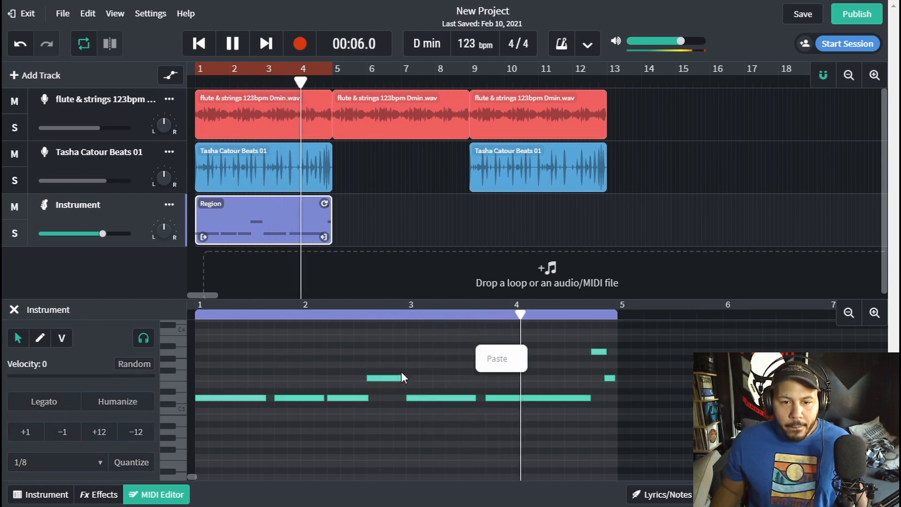
pyautogui.moveTo(388, 373); pyautogui.dragTo(386, 353)
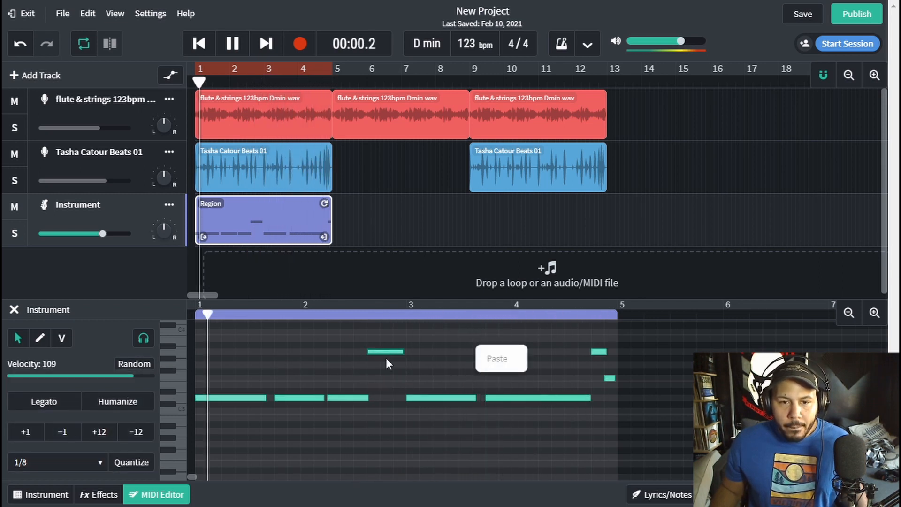
pyautogui.click(345, 372)
pyautogui.press('space')
pyautogui.click(304, 351)
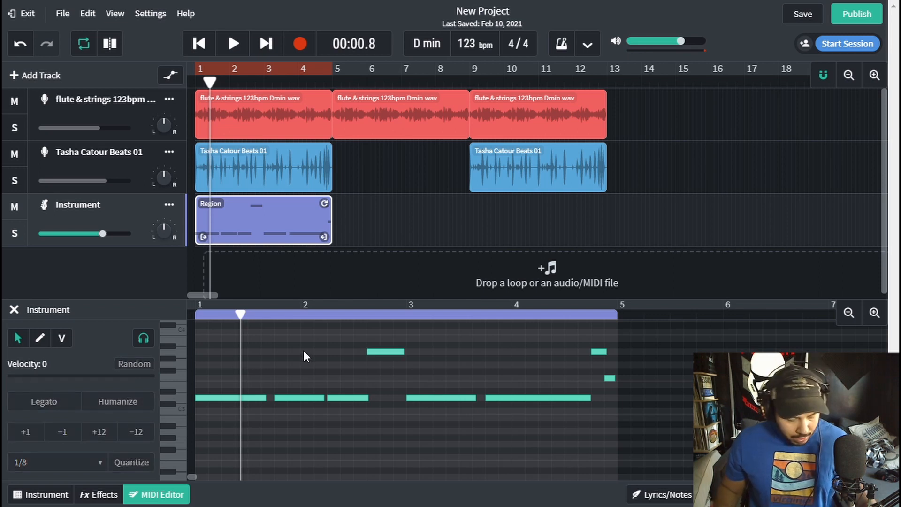
# Transpose all the bass notes down by 12 semitones and play the loop
pyautogui.hotkey('ctrl', 'a')
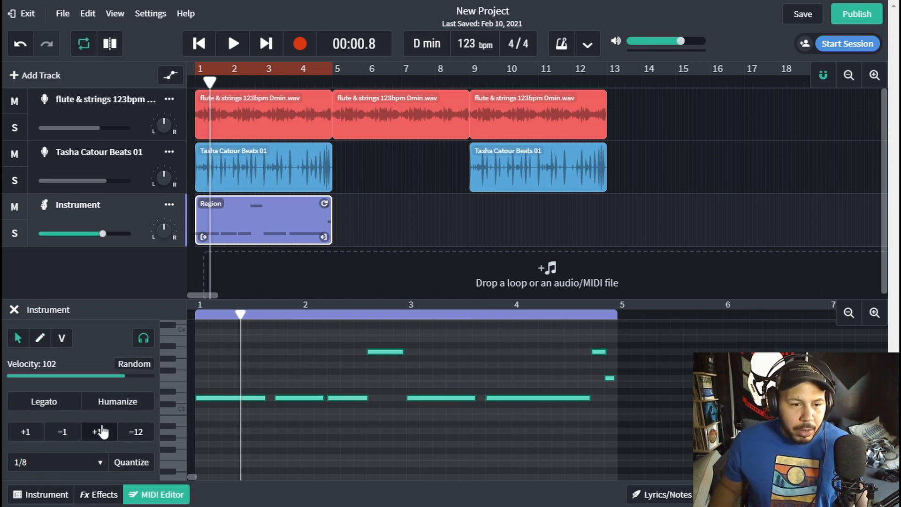
pyautogui.click(136, 431)
pyautogui.scroll(-2, 371, 396)
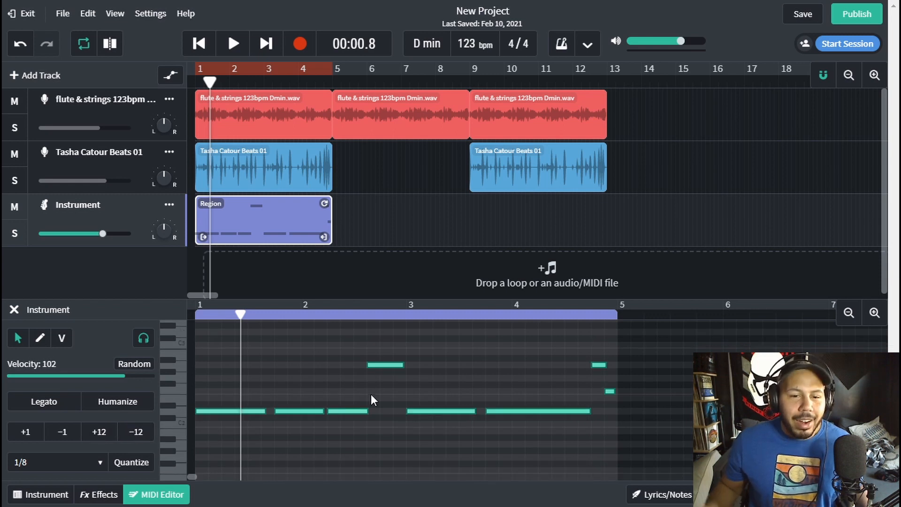
pyautogui.press('space')
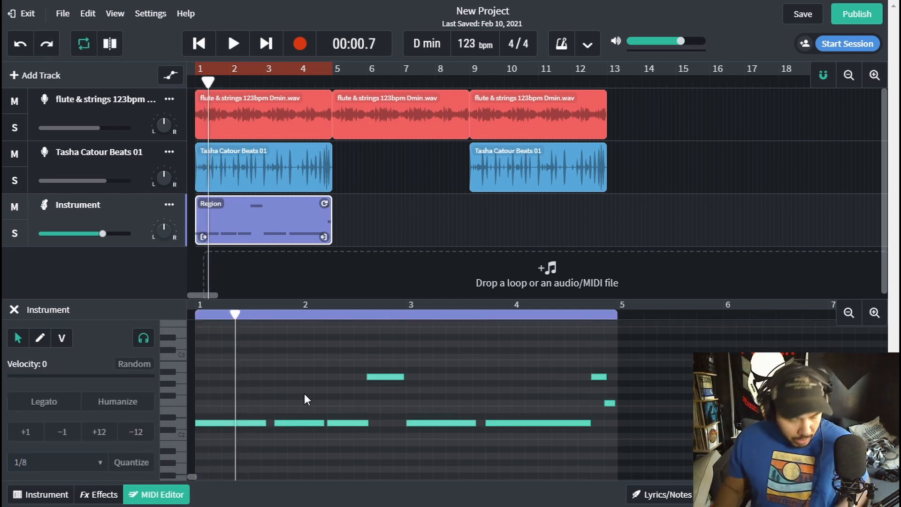
# Apply Legato to all the notes in the bass region
pyautogui.press('ctrl')
pyautogui.hotkey('ctrl', 'a')
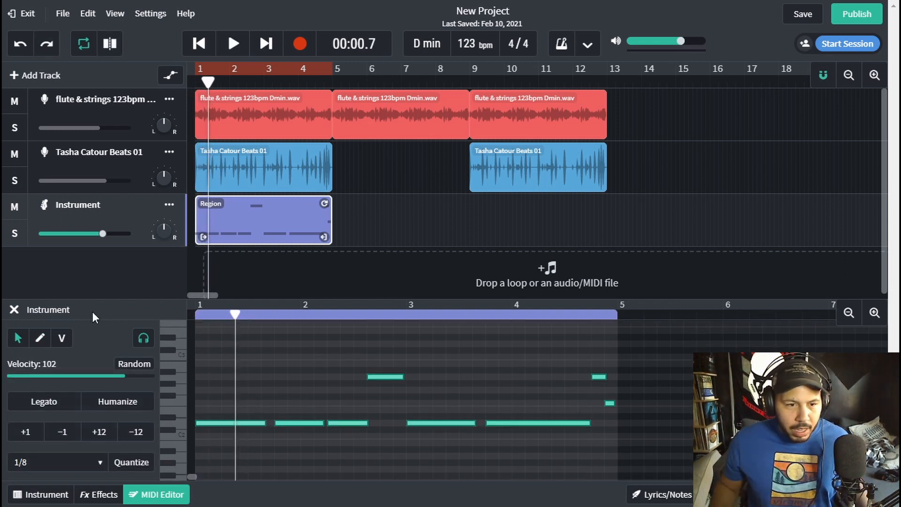
pyautogui.click(43, 402)
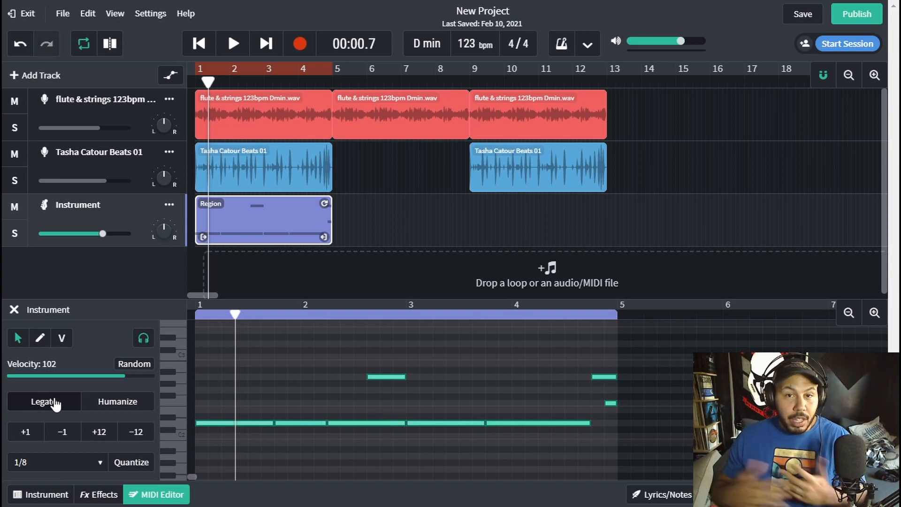
# Shorten the third low bass note in bar 2 so it ends where the higher note begins
pyautogui.moveTo(384, 407); pyautogui.dragTo(366, 423)
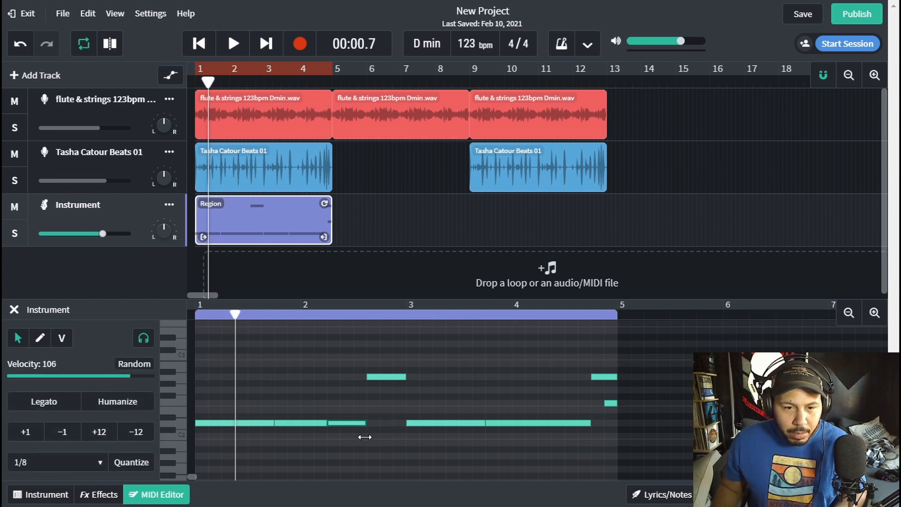
pyautogui.click(401, 396)
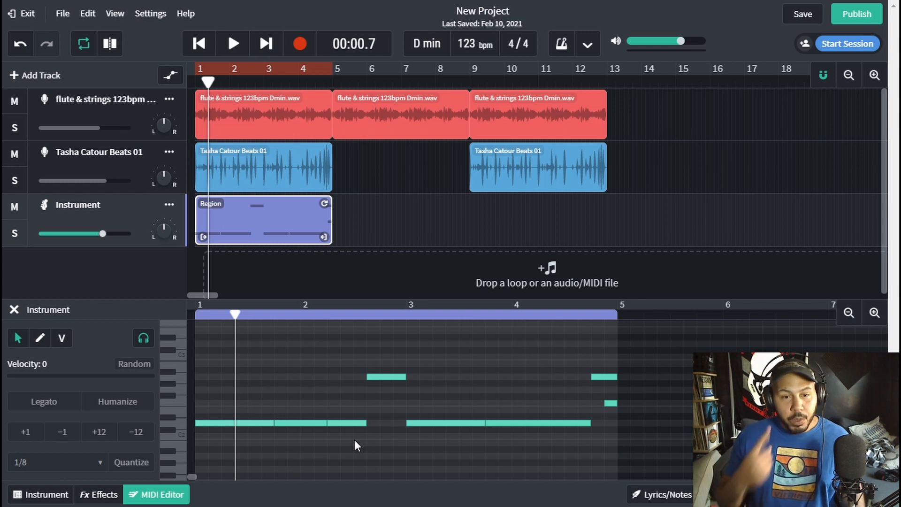
pyautogui.scroll(-2, 300, 361)
pyautogui.scroll(4, 305, 412)
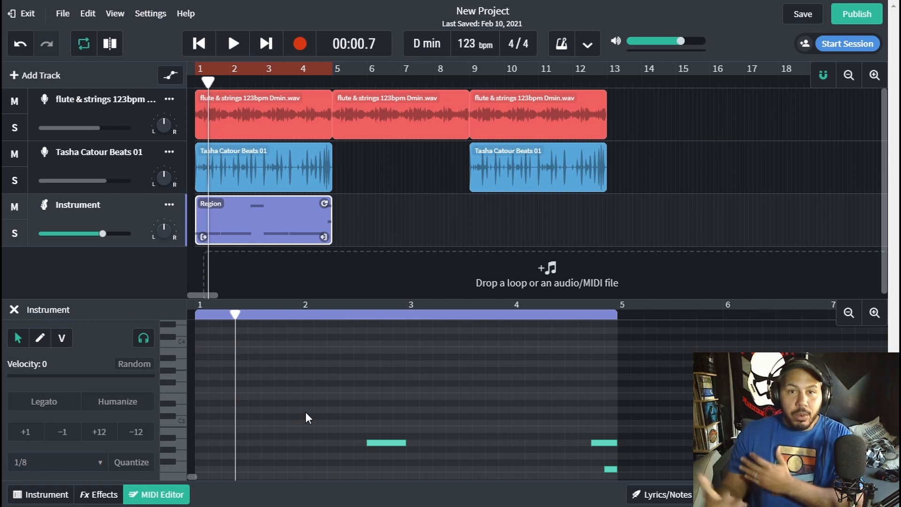
# Close the MIDI editor and open the list of Synth Bass sounds for the bass track
pyautogui.click(15, 310)
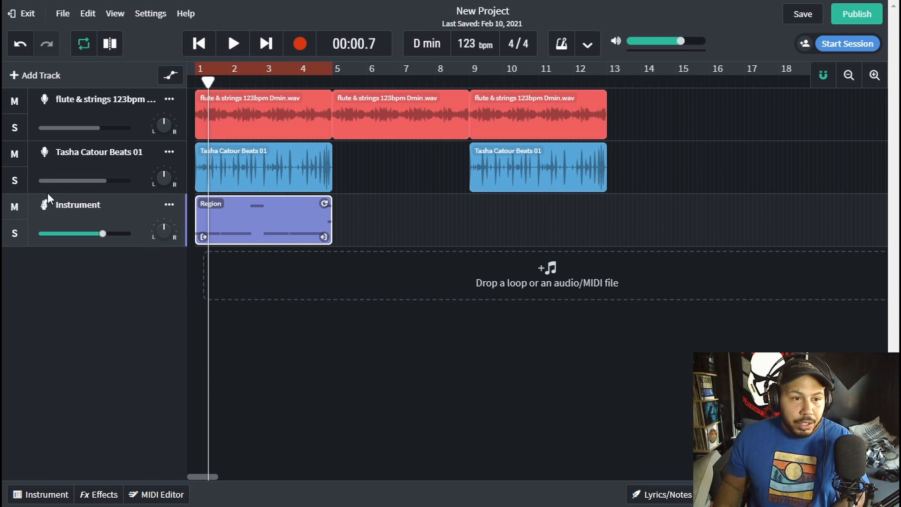
pyautogui.click(43, 210)
pyautogui.click(64, 370)
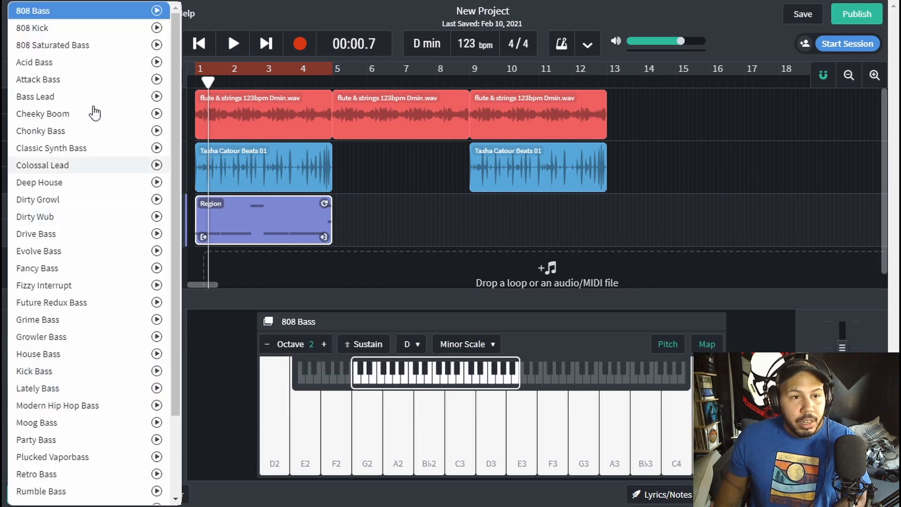